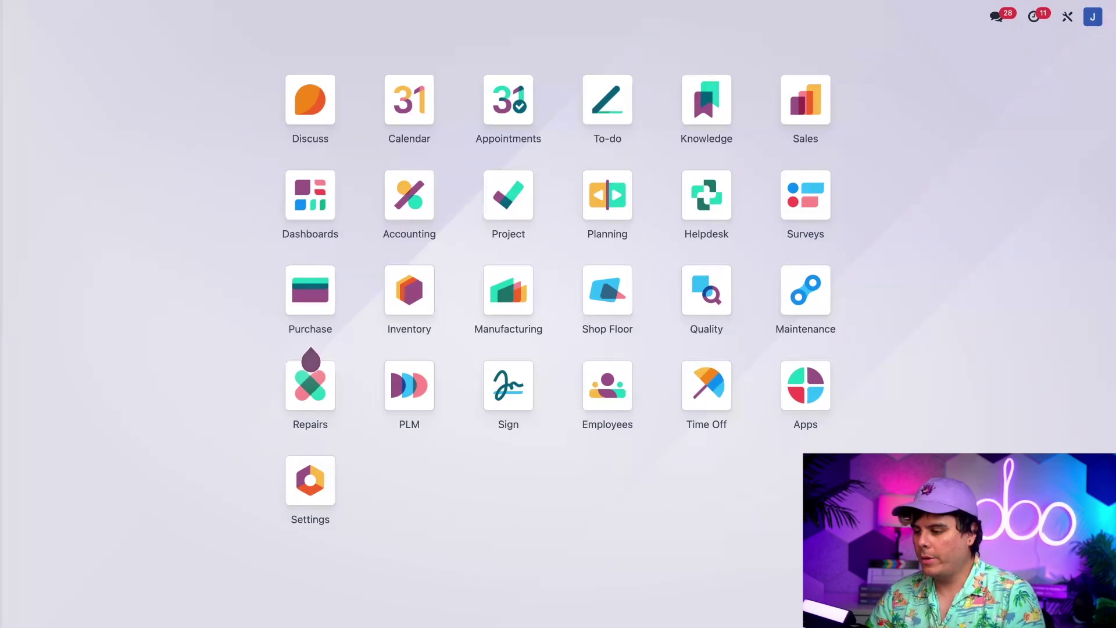
Check that the FedEx Connector and Delivery Methods are enabled under Shipping Connectors in Inventory settings
{"action": "left_click", "coordinate": [397, 283]}
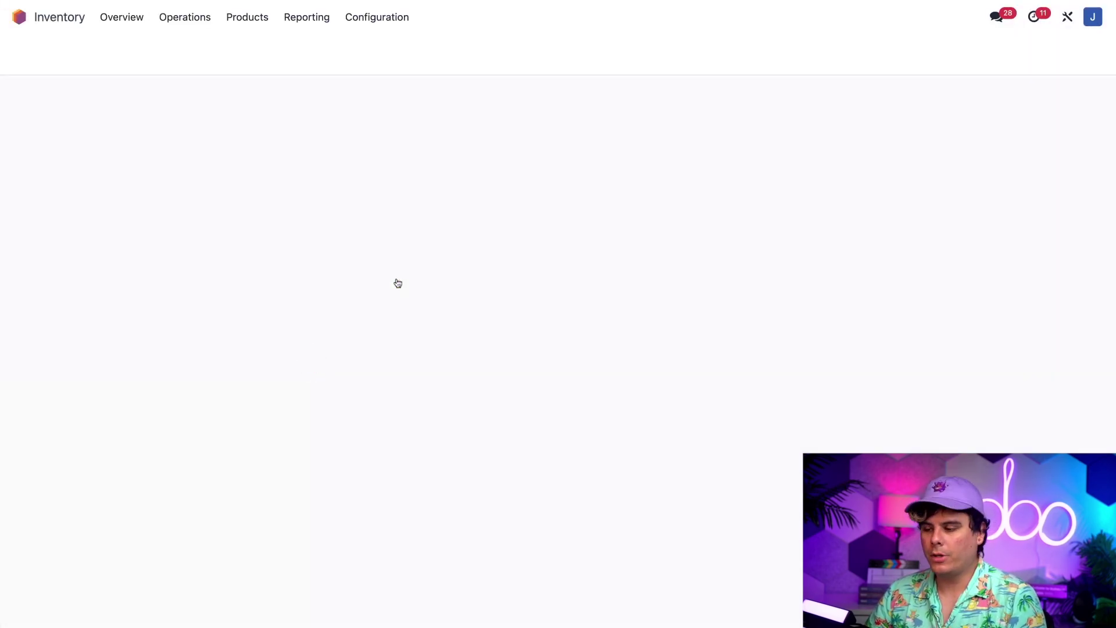
{"action": "left_click", "coordinate": [377, 16]}
{"action": "left_click", "coordinate": [377, 46]}
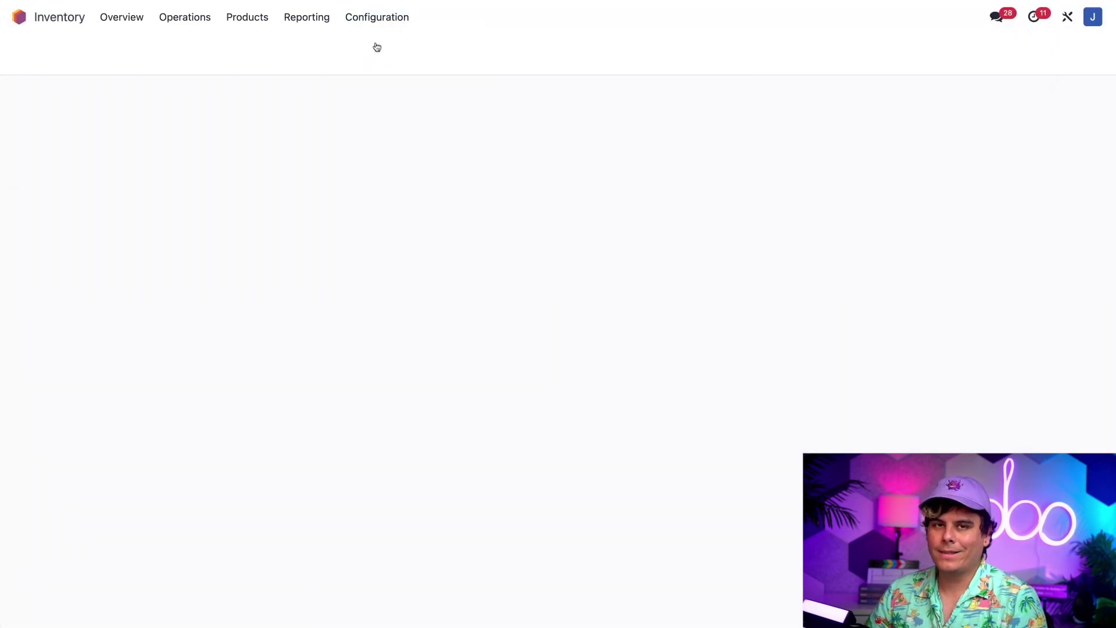
{"action": "scroll", "coordinate": [498, 439], "scroll_direction": "down", "scroll_amount": 6}
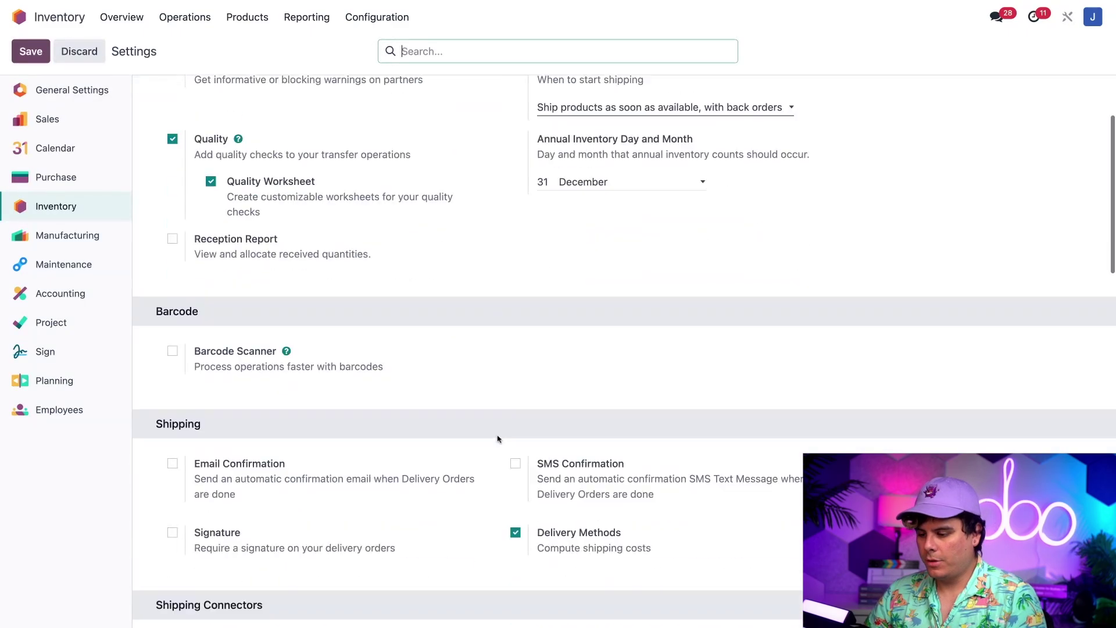
{"action": "scroll", "coordinate": [498, 436], "scroll_direction": "down", "scroll_amount": 3}
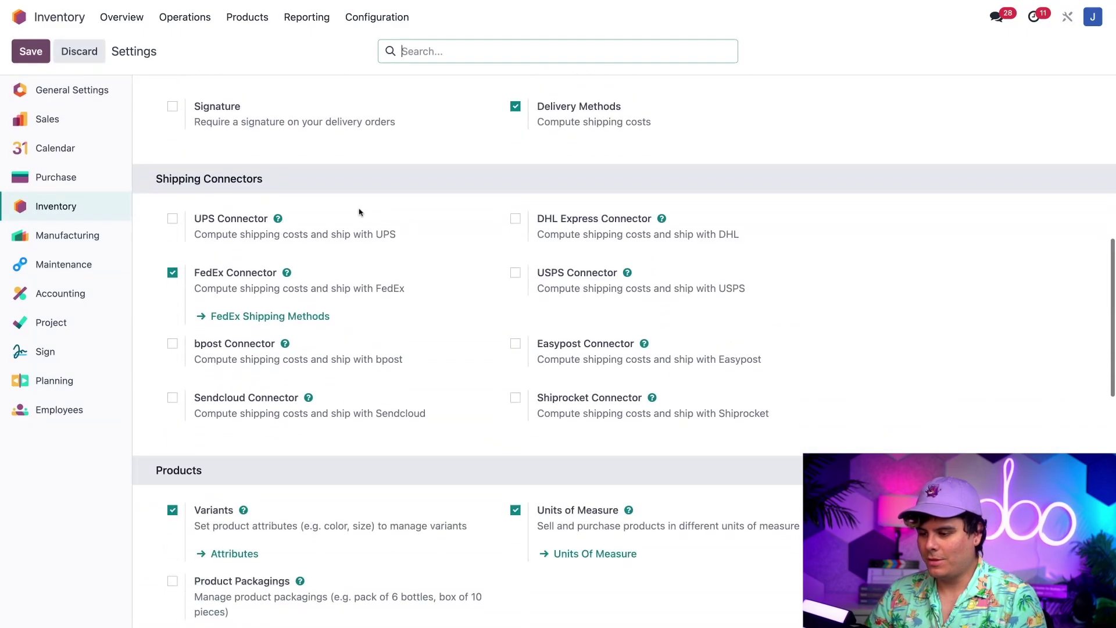
{"action": "left_click", "coordinate": [294, 188]}
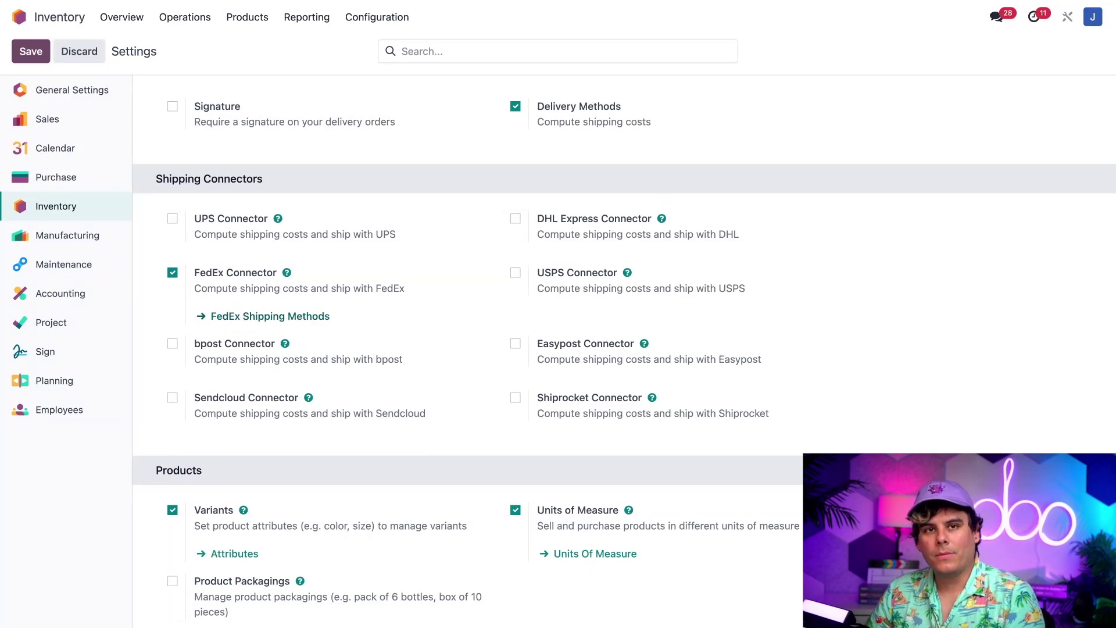
List the shipping methods Standard delivery, Fedex International and Fedex US under Inventory configuration
{"action": "left_click", "coordinate": [382, 23]}
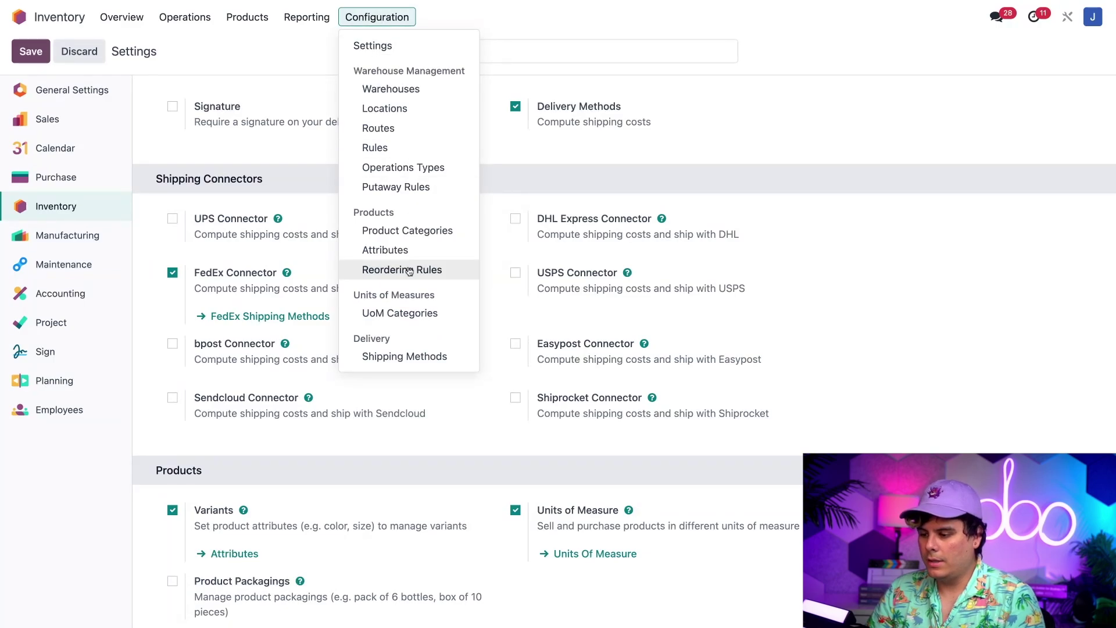
{"action": "left_click", "coordinate": [405, 358]}
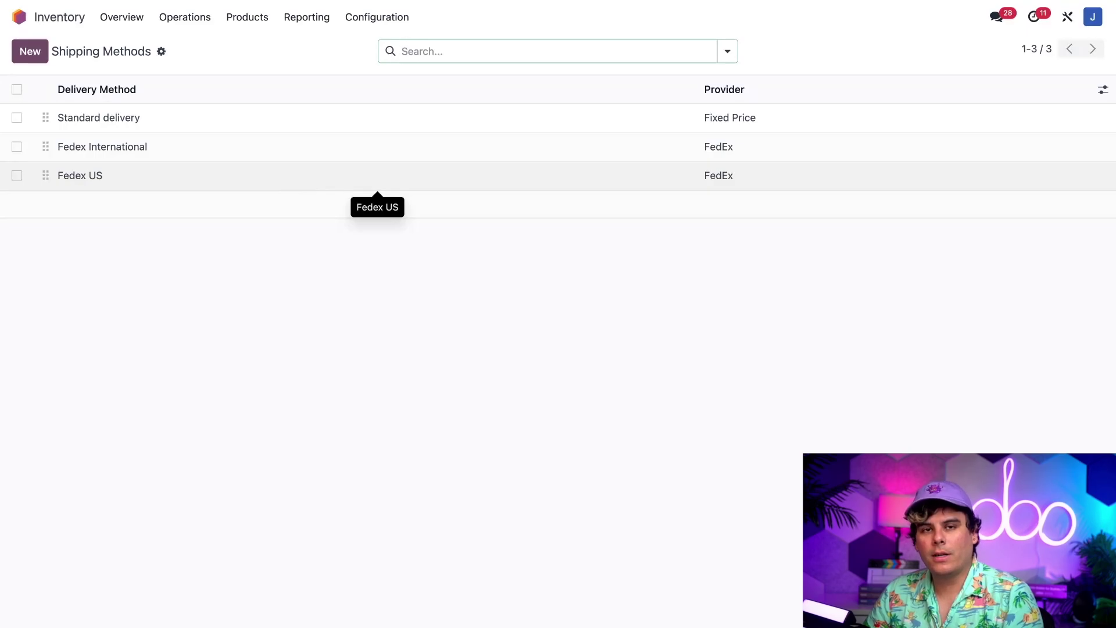
Review Fedex US settings: Get Rate and Create Shipment, test environment, PRIORITY_OVERNIGHT service
{"action": "left_click", "coordinate": [377, 175]}
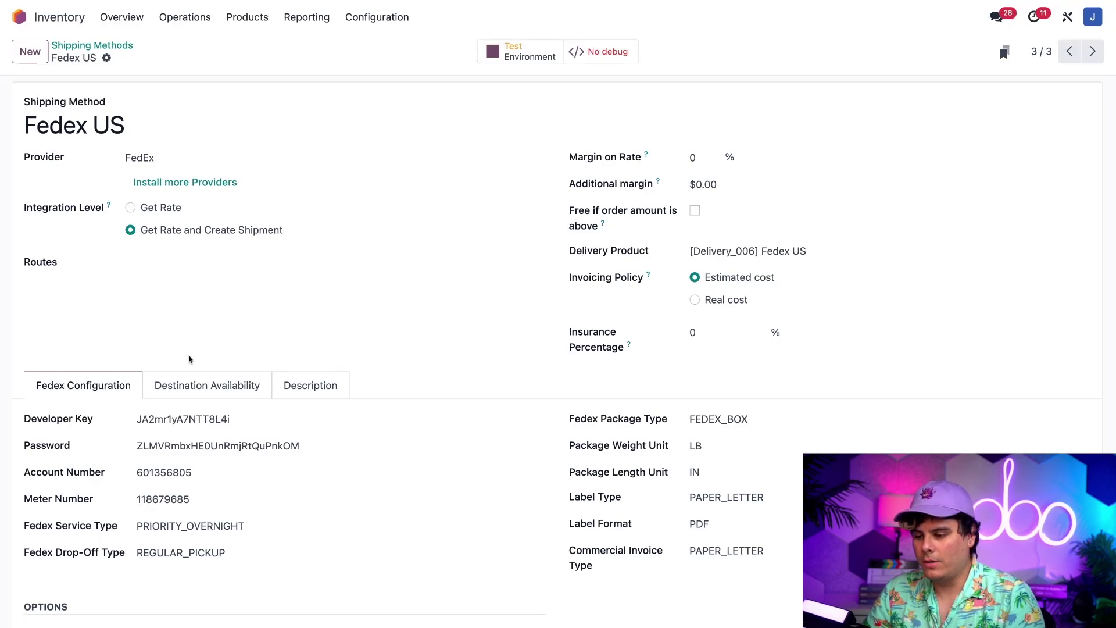
{"action": "scroll", "coordinate": [148, 488], "scroll_direction": "down", "scroll_amount": 1}
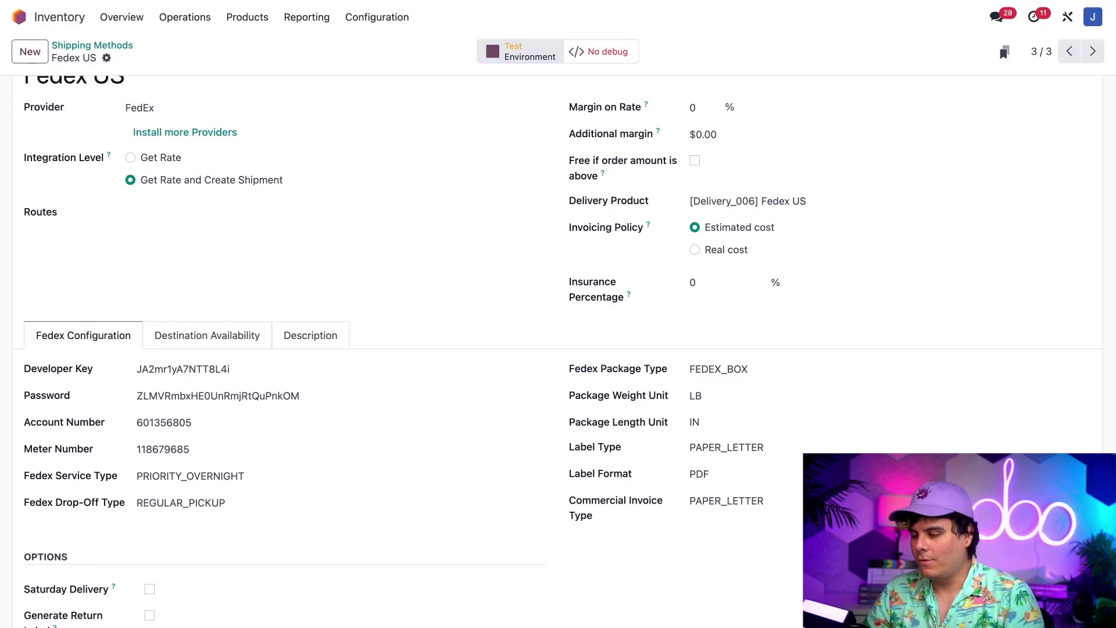
{"action": "left_click", "coordinate": [520, 51]}
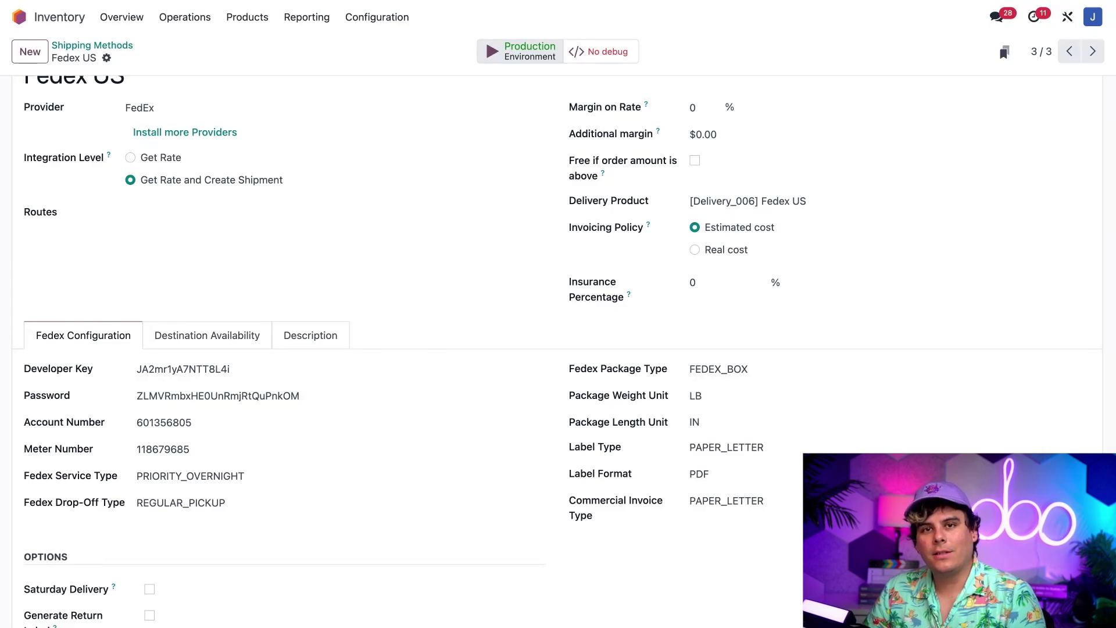
{"action": "left_click", "coordinate": [520, 51]}
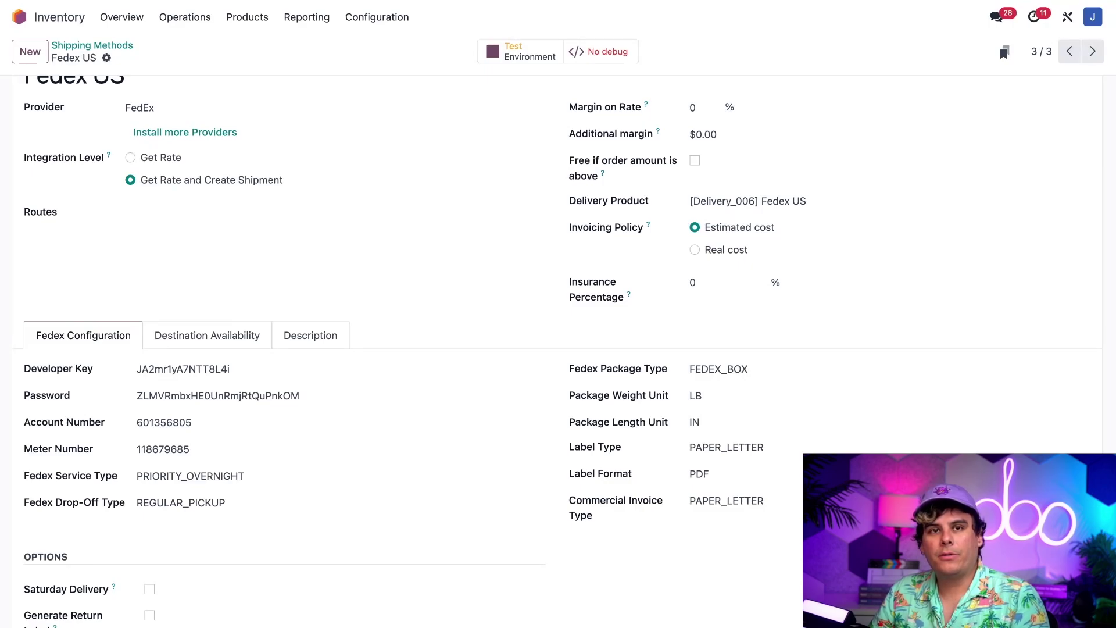
Open the Bike Haus company record from Settings to check its address, phone and USD currency
{"action": "left_click", "coordinate": [18, 17]}
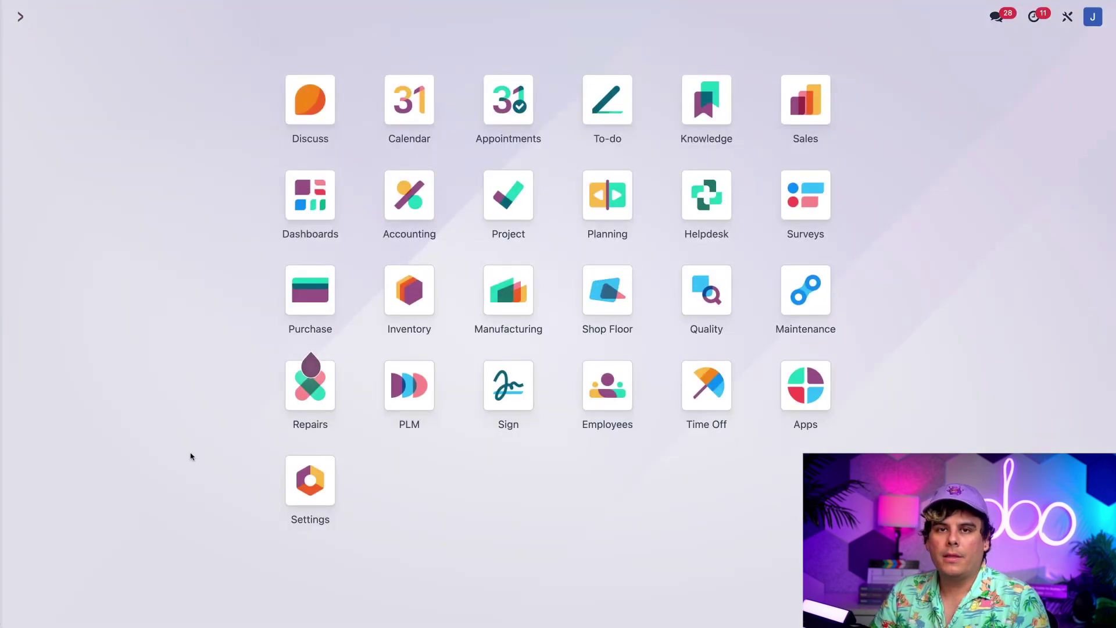
{"action": "left_click", "coordinate": [285, 496]}
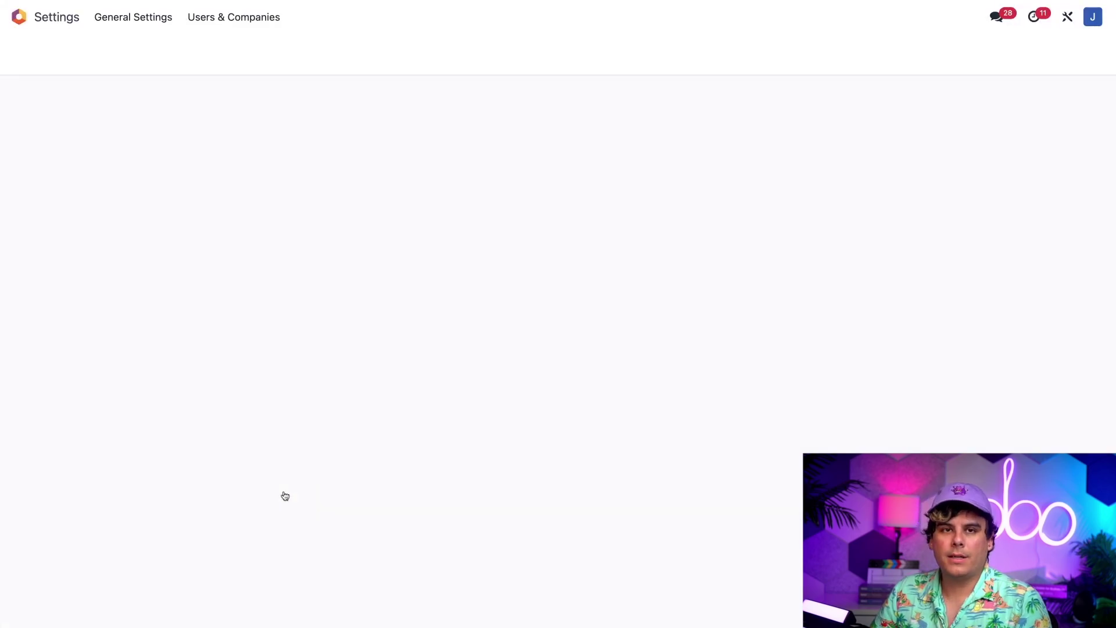
{"action": "scroll", "coordinate": [509, 355], "scroll_direction": "down", "scroll_amount": 1}
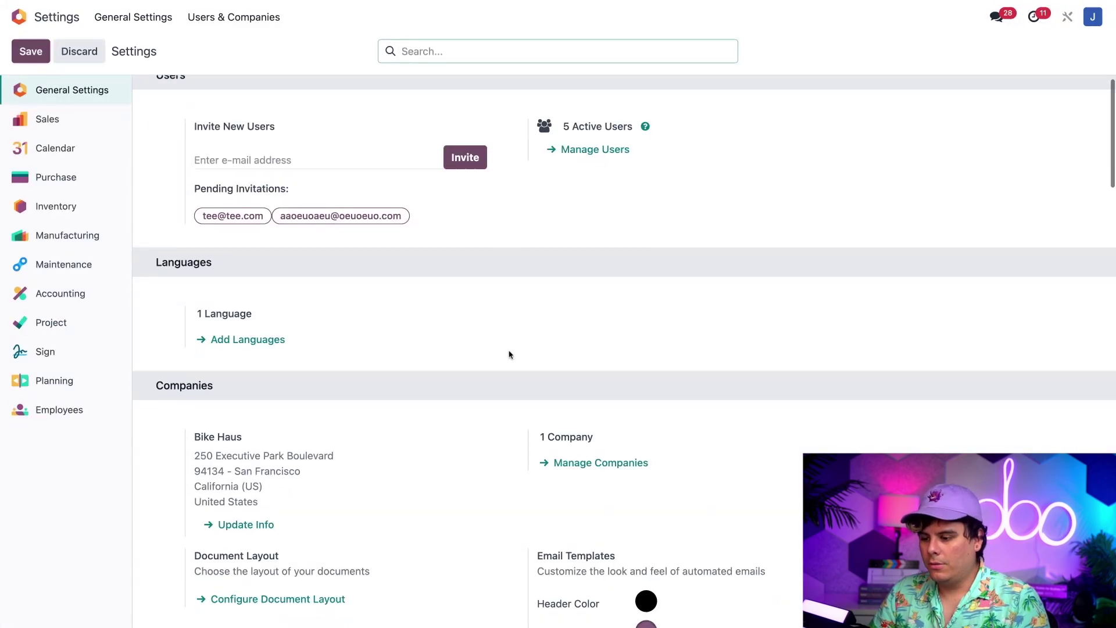
{"action": "scroll", "coordinate": [509, 354], "scroll_direction": "down", "scroll_amount": 3}
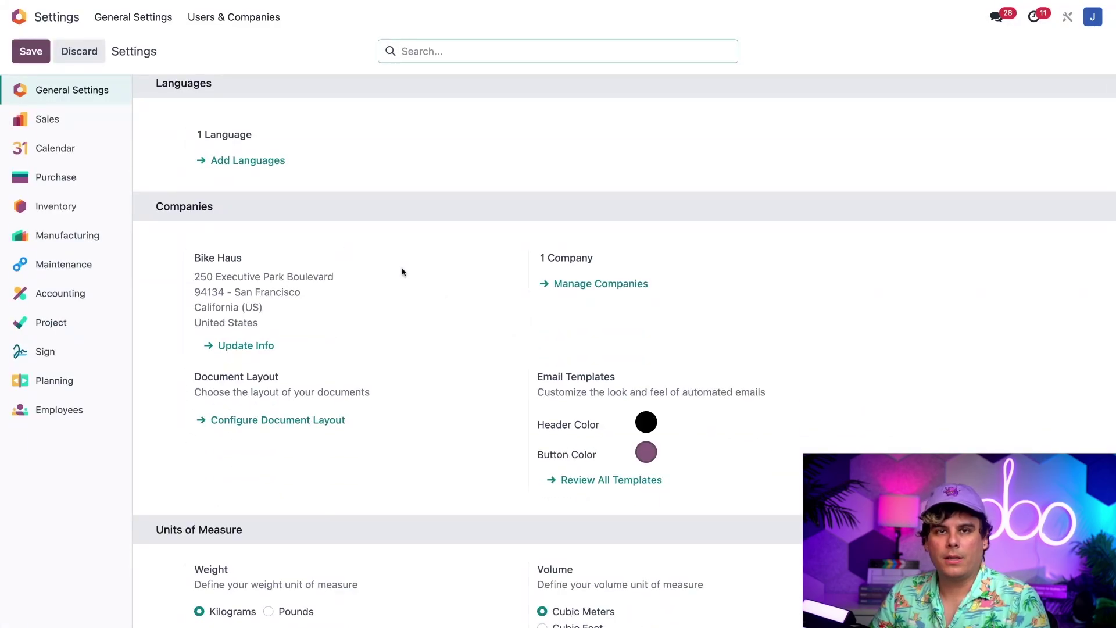
{"action": "left_click", "coordinate": [264, 346]}
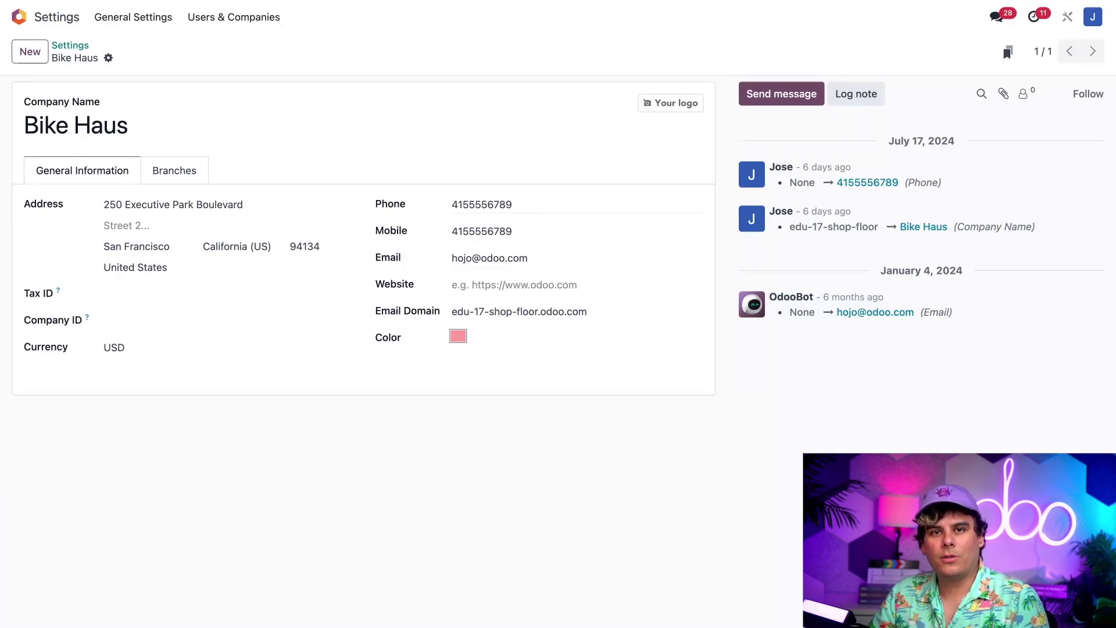
Open the first customer's contact record in Sales to check their street address and phone
{"action": "left_click", "coordinate": [19, 16]}
{"action": "left_click", "coordinate": [801, 118]}
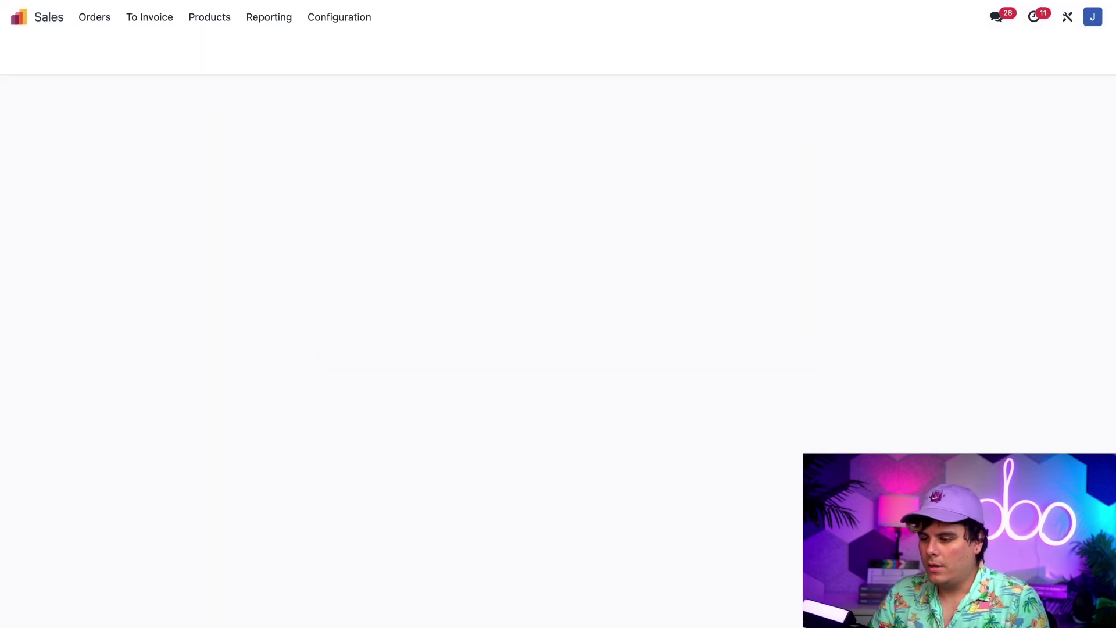
{"action": "left_click", "coordinate": [92, 18]}
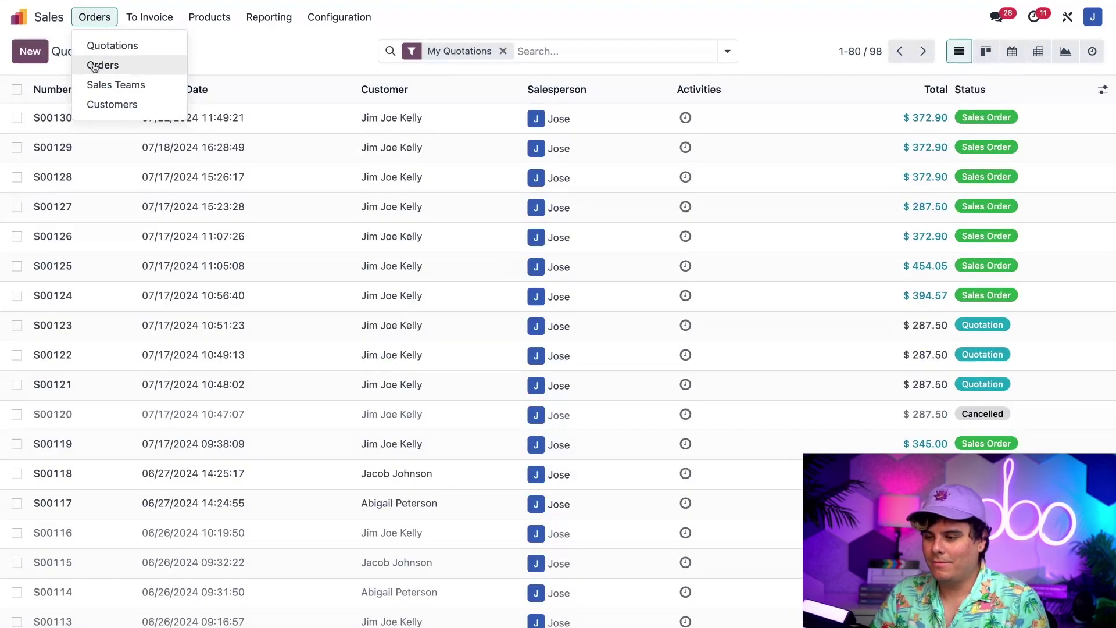
{"action": "left_click", "coordinate": [99, 103]}
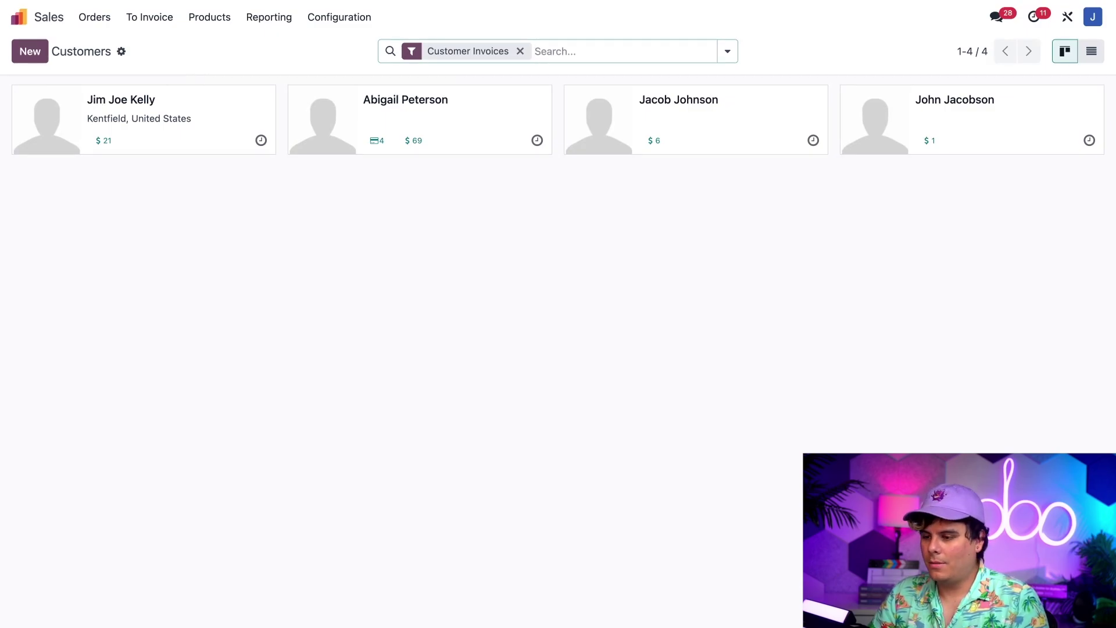
{"action": "left_click", "coordinate": [201, 127]}
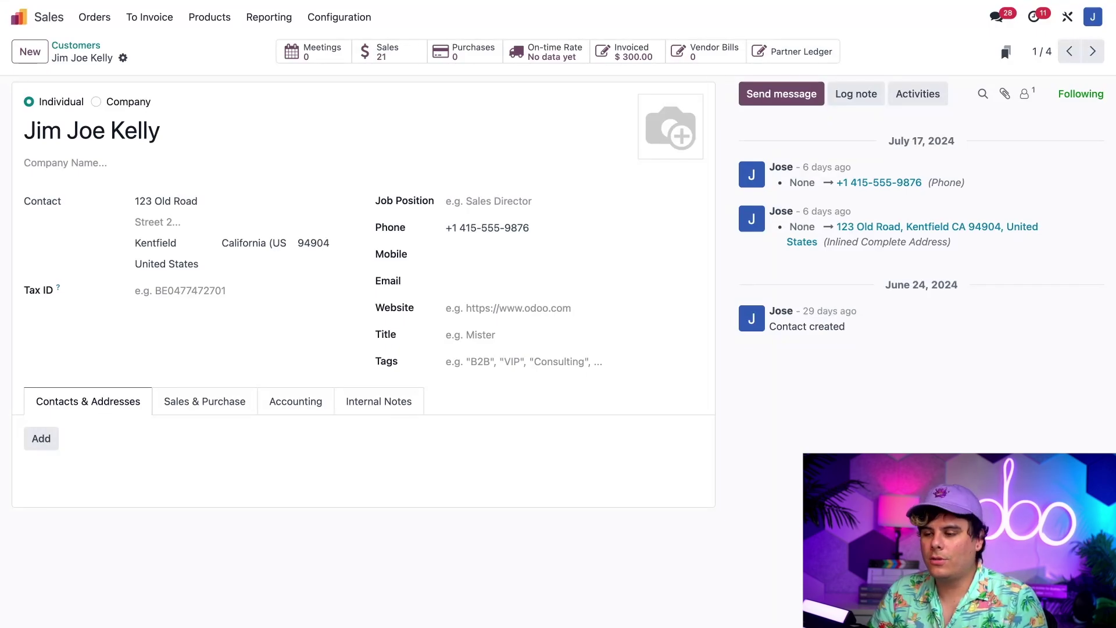
Check the Bicycle product's Inventory tab routes and its 6.00 kg weight
{"action": "left_click", "coordinate": [208, 17]}
{"action": "left_click", "coordinate": [212, 46]}
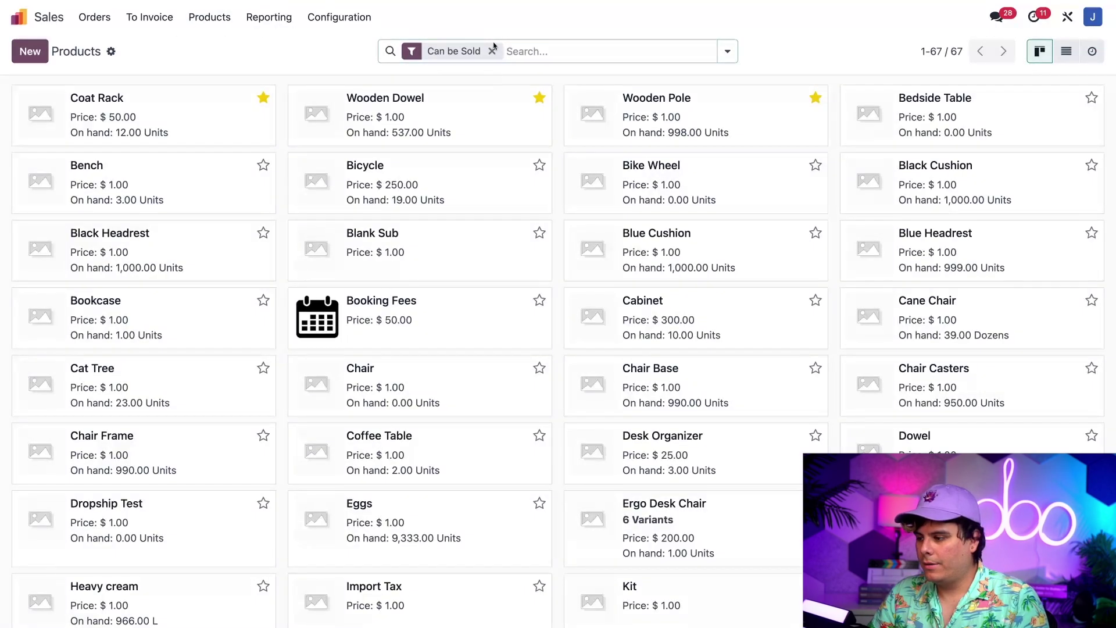
{"action": "left_click", "coordinate": [466, 176]}
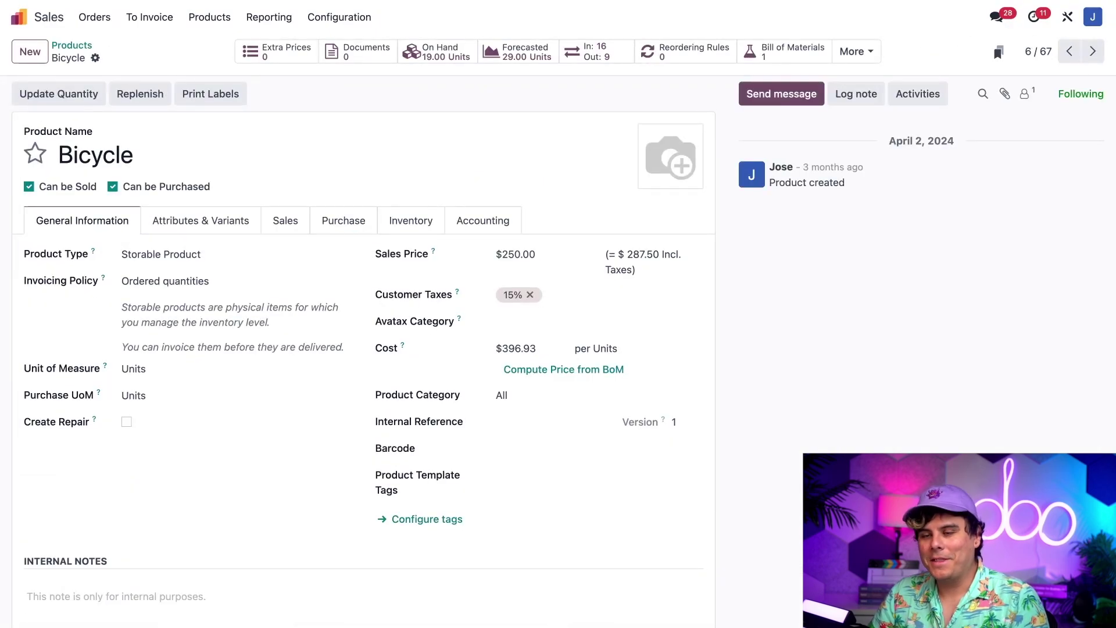
{"action": "left_click", "coordinate": [423, 228]}
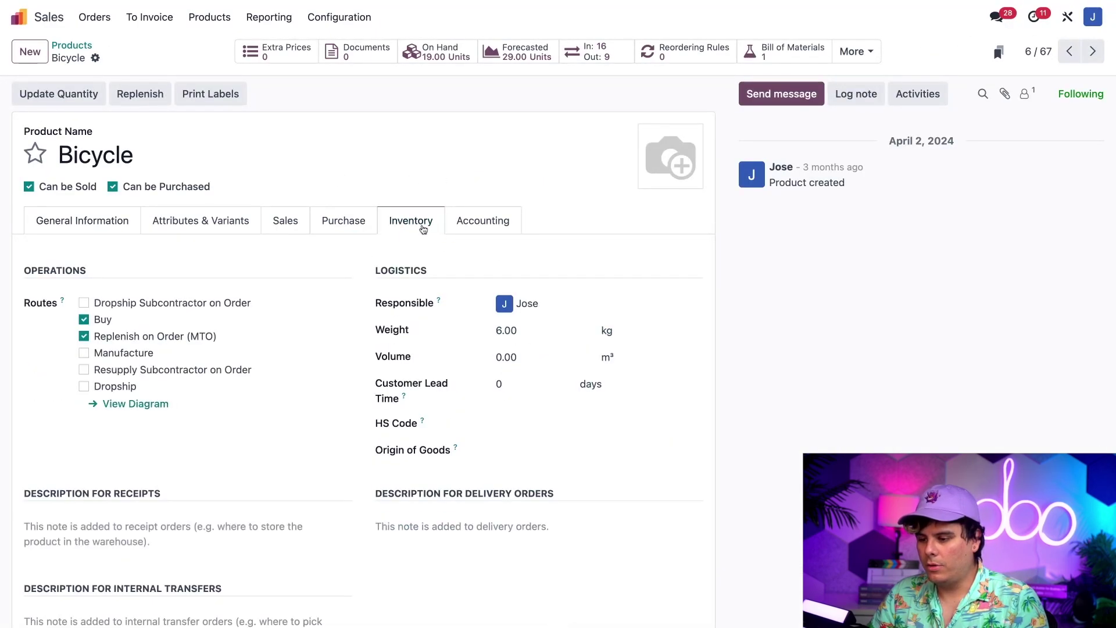
{"action": "scroll", "coordinate": [347, 324], "scroll_direction": "down", "scroll_amount": 1}
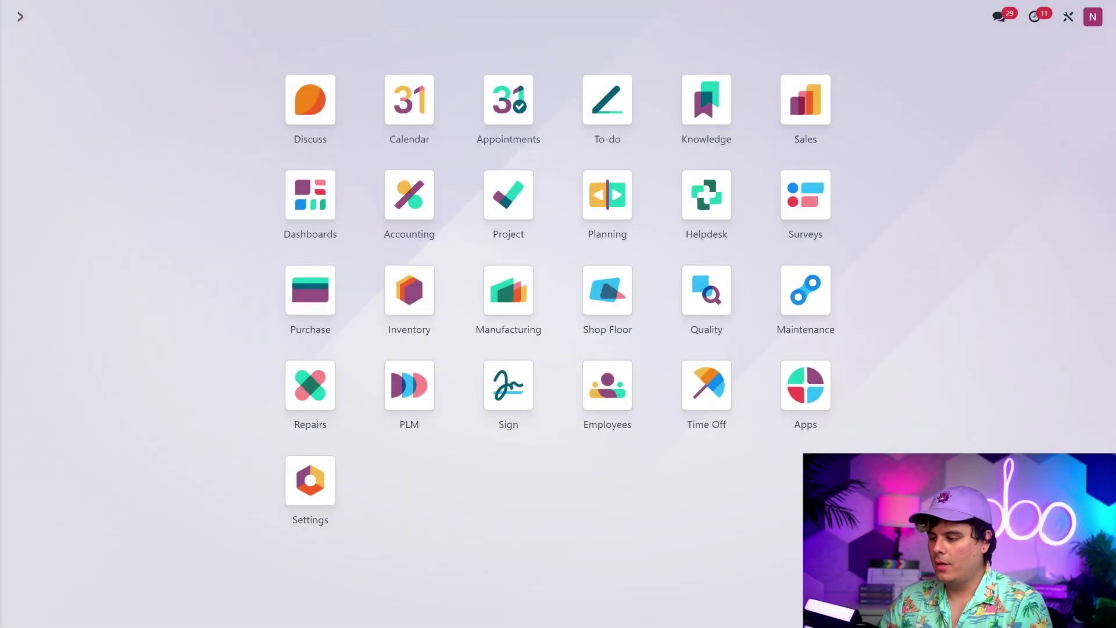
Start a new quotation for the matching existing customer
{"action": "left_click", "coordinate": [805, 98]}
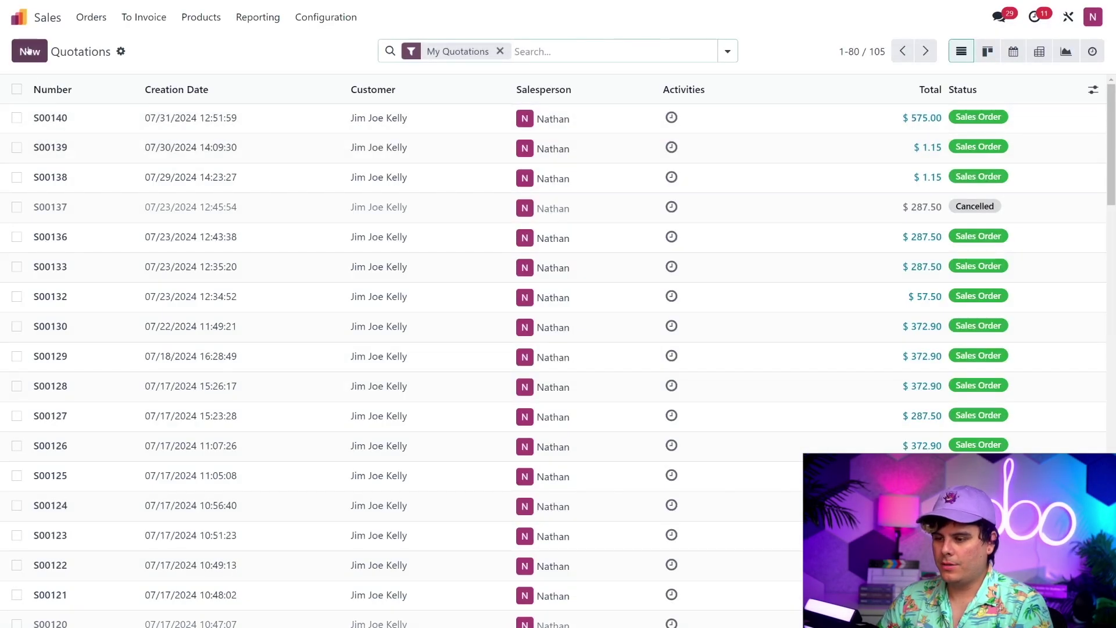
{"action": "left_click", "coordinate": [29, 51]}
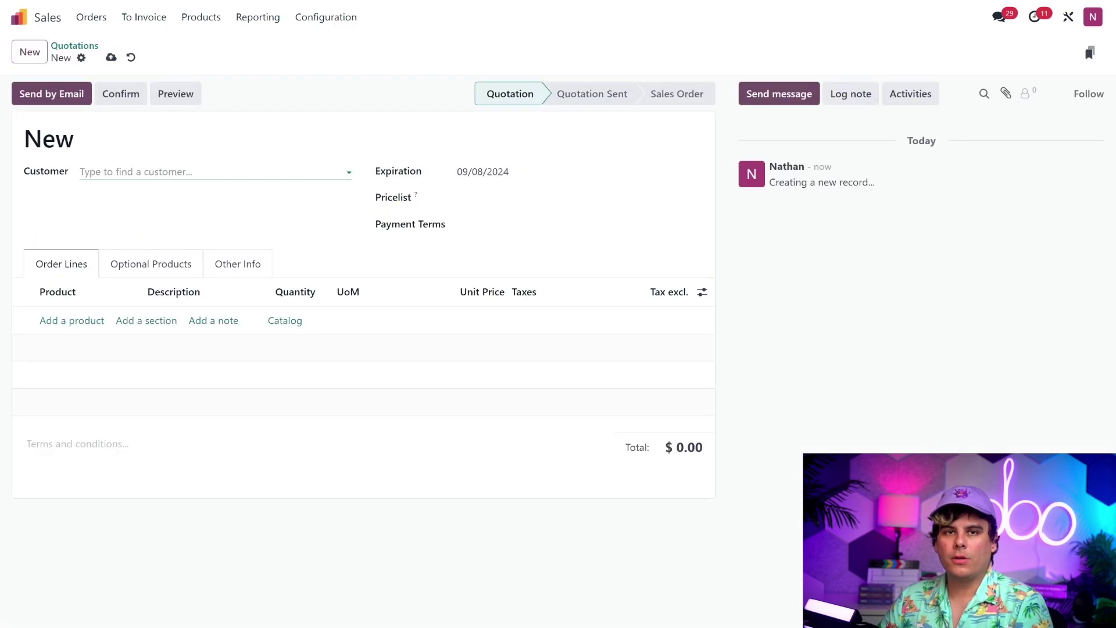
{"action": "type", "text": "jim"}
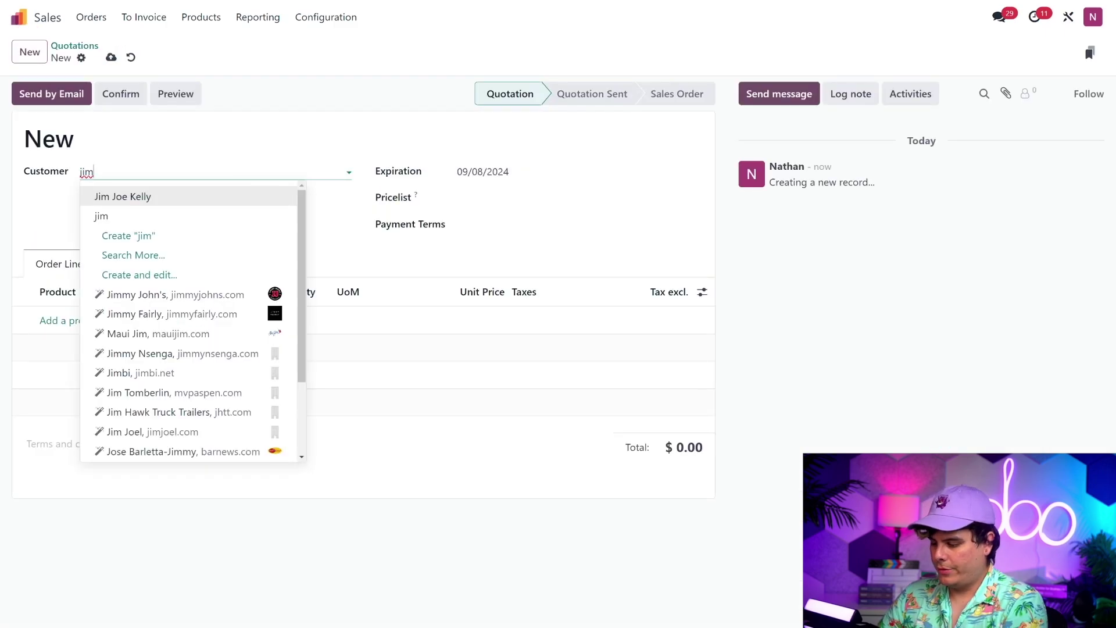
{"action": "key", "text": "Return"}
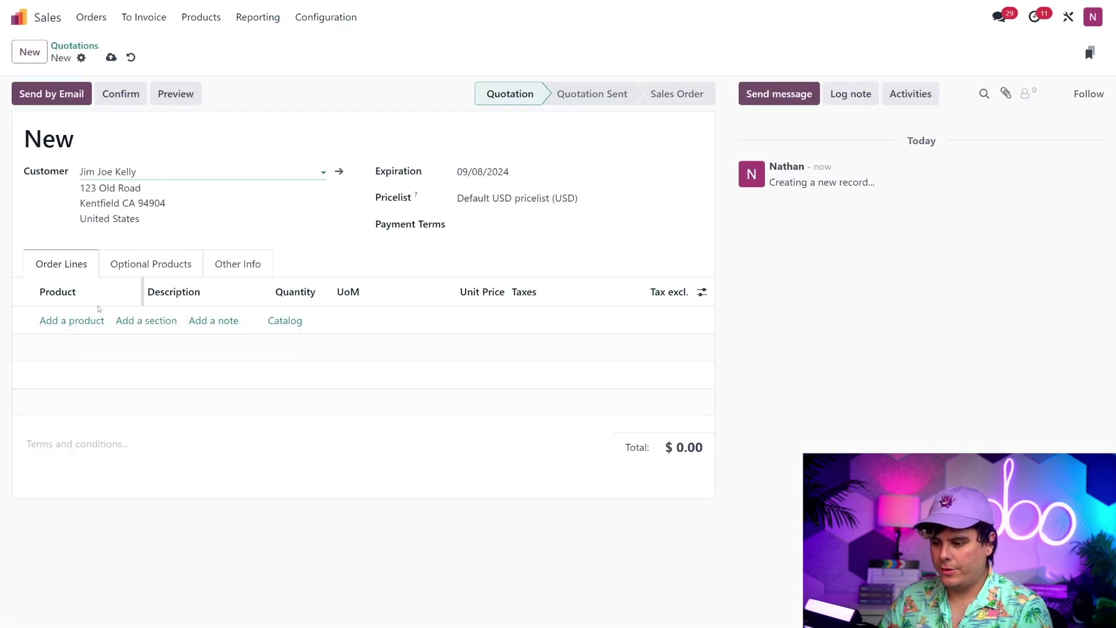
Add one Bicycle line at 250.00 with 15% tax, totalling $287.50
{"action": "left_click", "coordinate": [82, 320]}
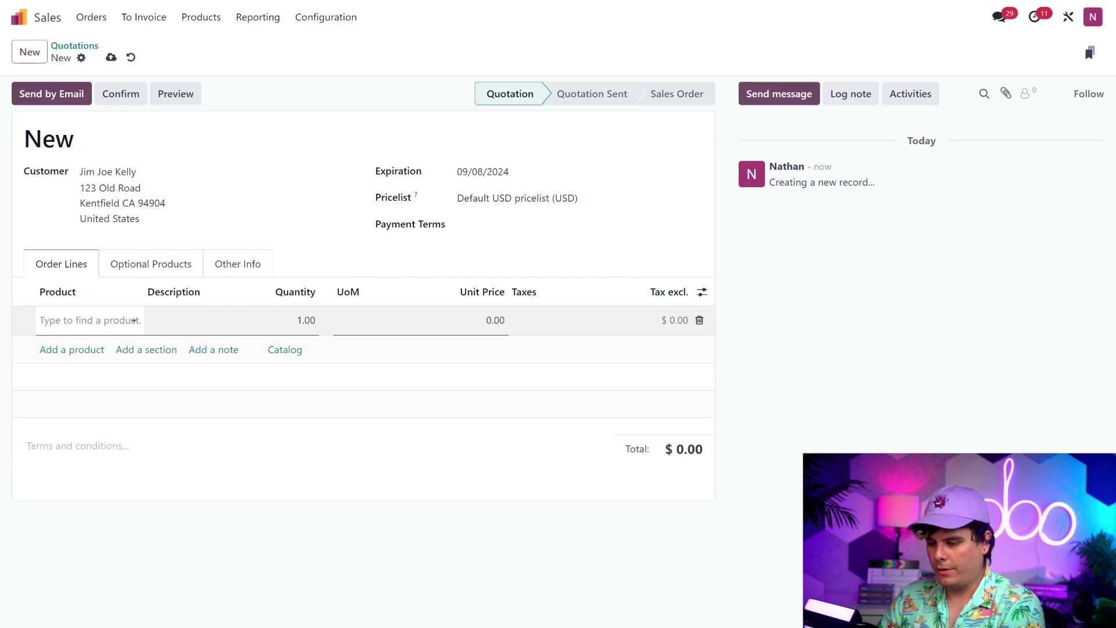
{"action": "type", "text": "bi"}
{"action": "key", "text": "Return"}
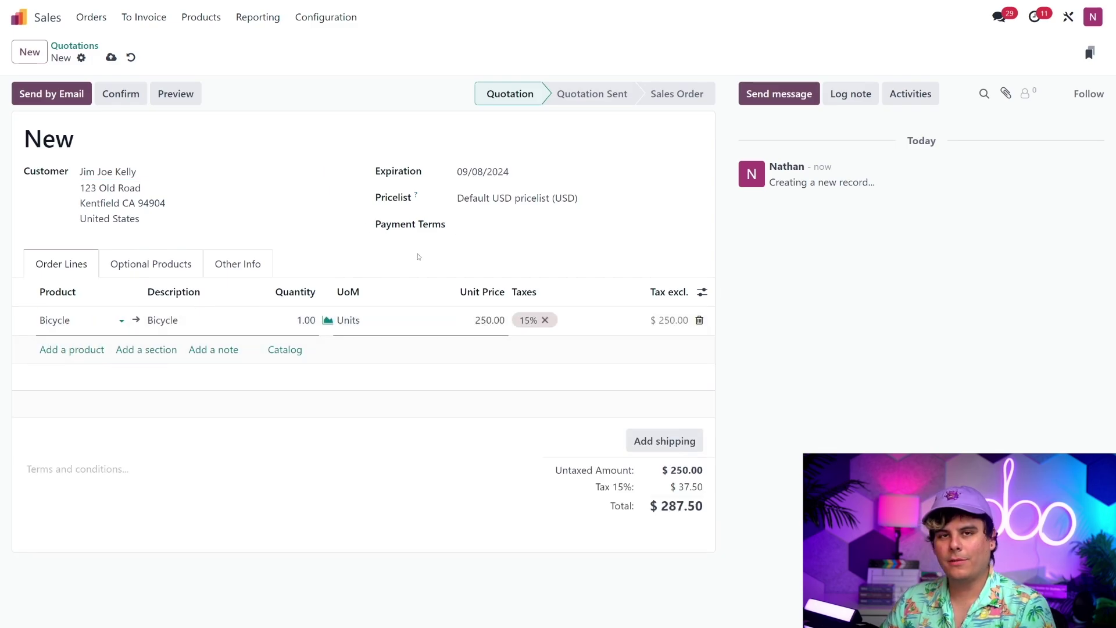
{"action": "left_click", "coordinate": [464, 259]}
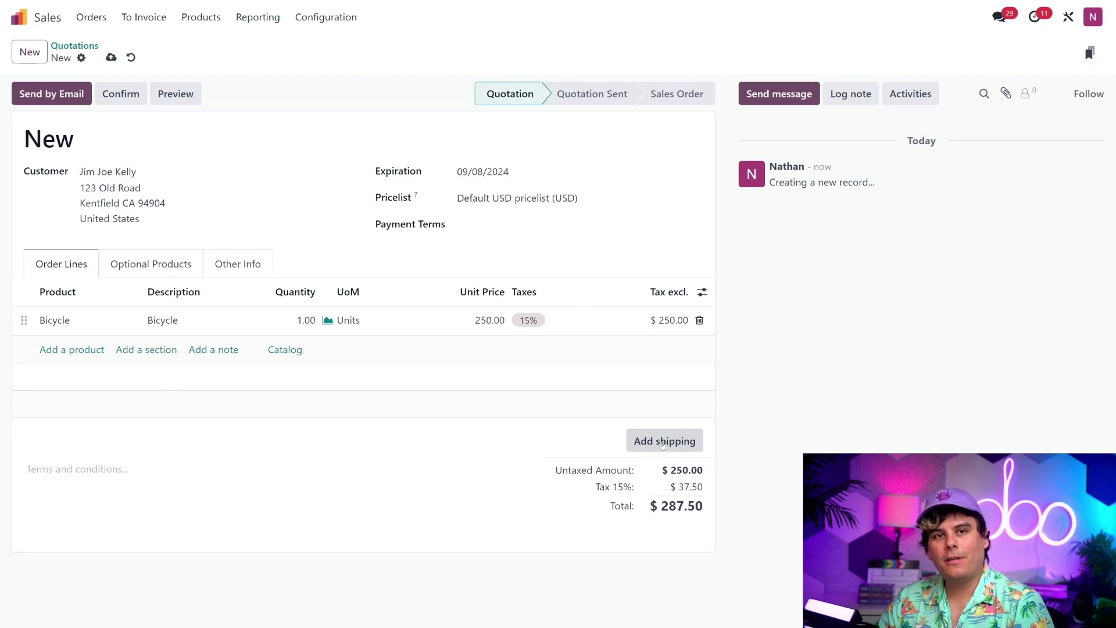
Add Fedex US shipping with its fetched rate as a 0.00 Free Shipping line
{"action": "left_click", "coordinate": [662, 444]}
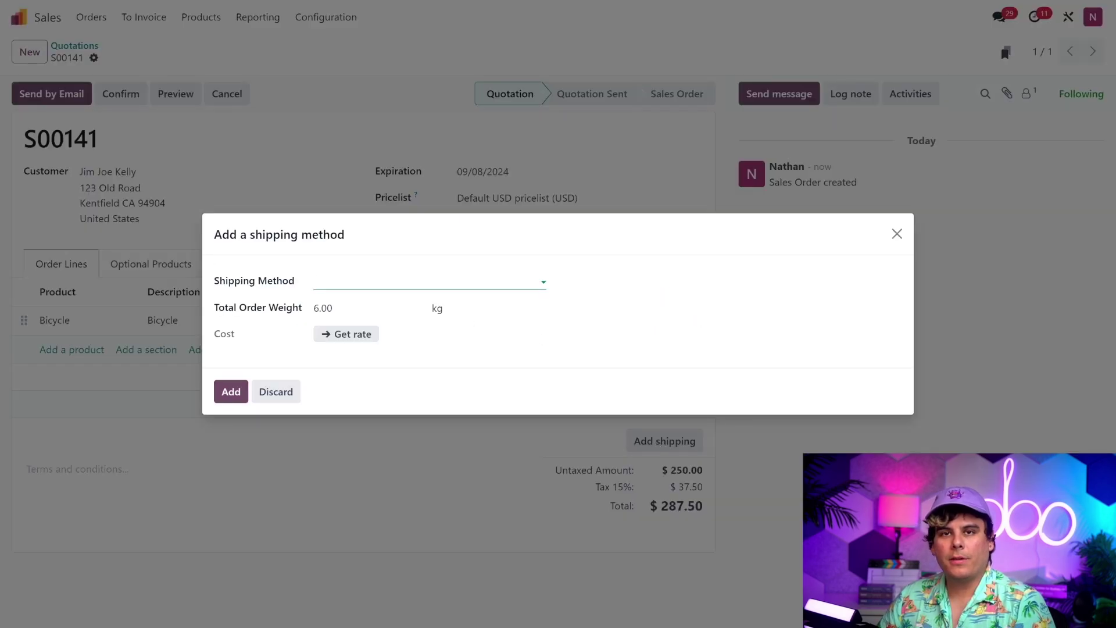
{"action": "left_click", "coordinate": [411, 281]}
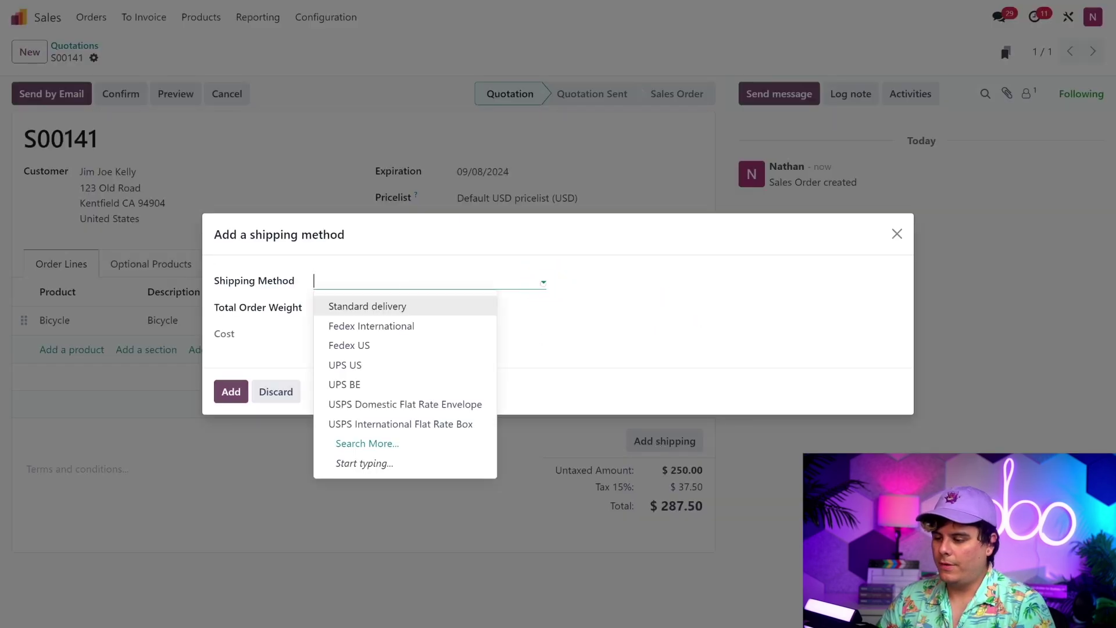
{"action": "left_click", "coordinate": [411, 344]}
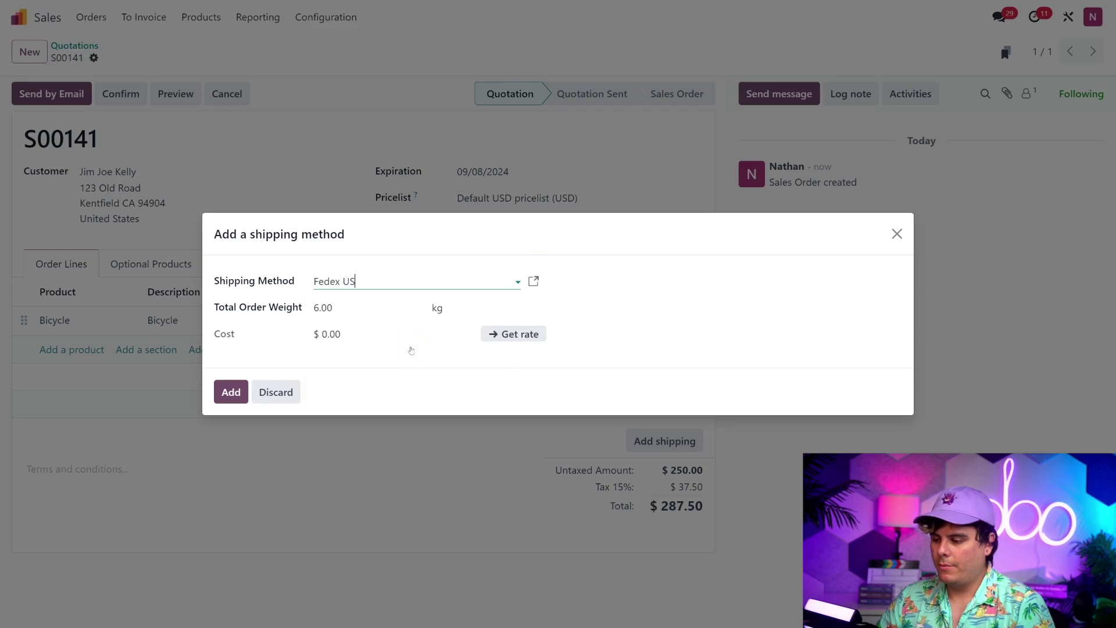
{"action": "left_click", "coordinate": [520, 335]}
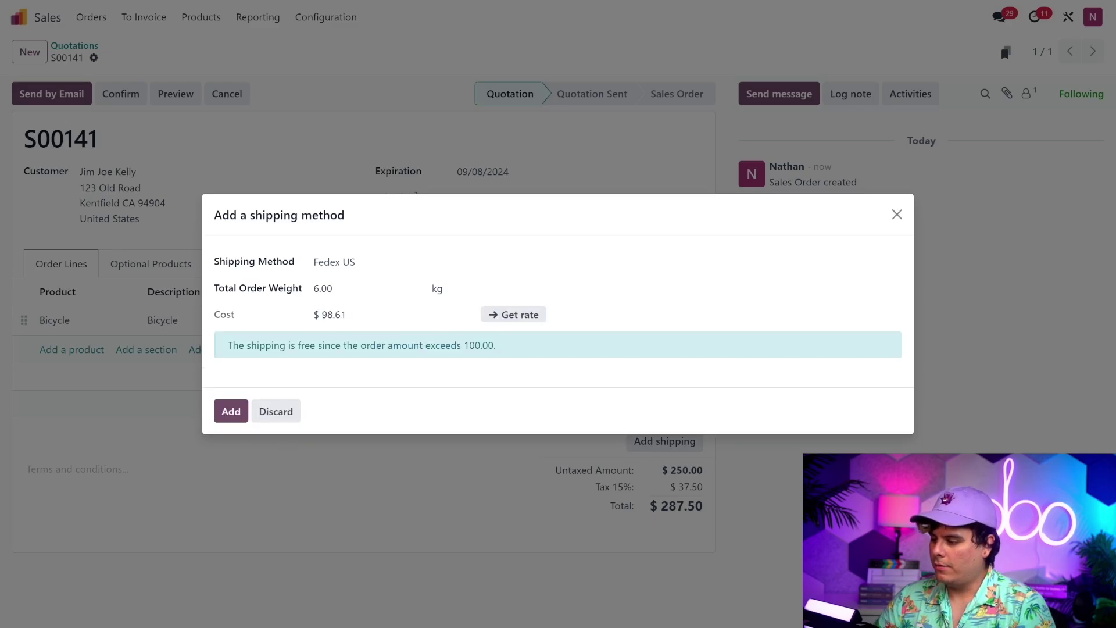
{"action": "left_click", "coordinate": [230, 411]}
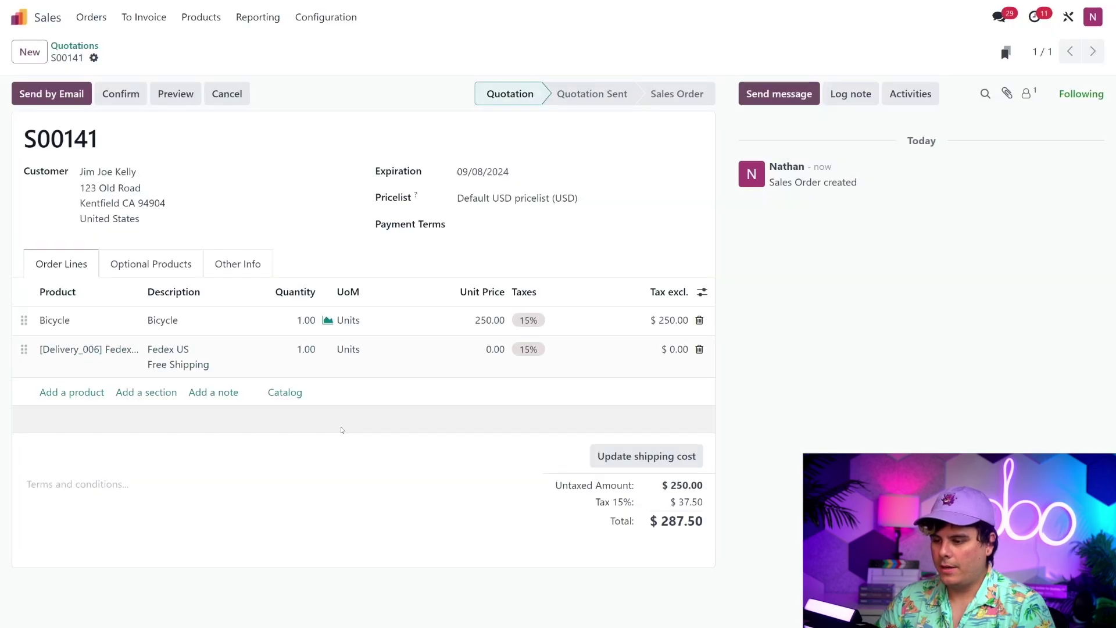
Confirm S00141 and validate delivery WH/OUT/00106, generating the FedEx tracking number and label
{"action": "left_click", "coordinate": [121, 94]}
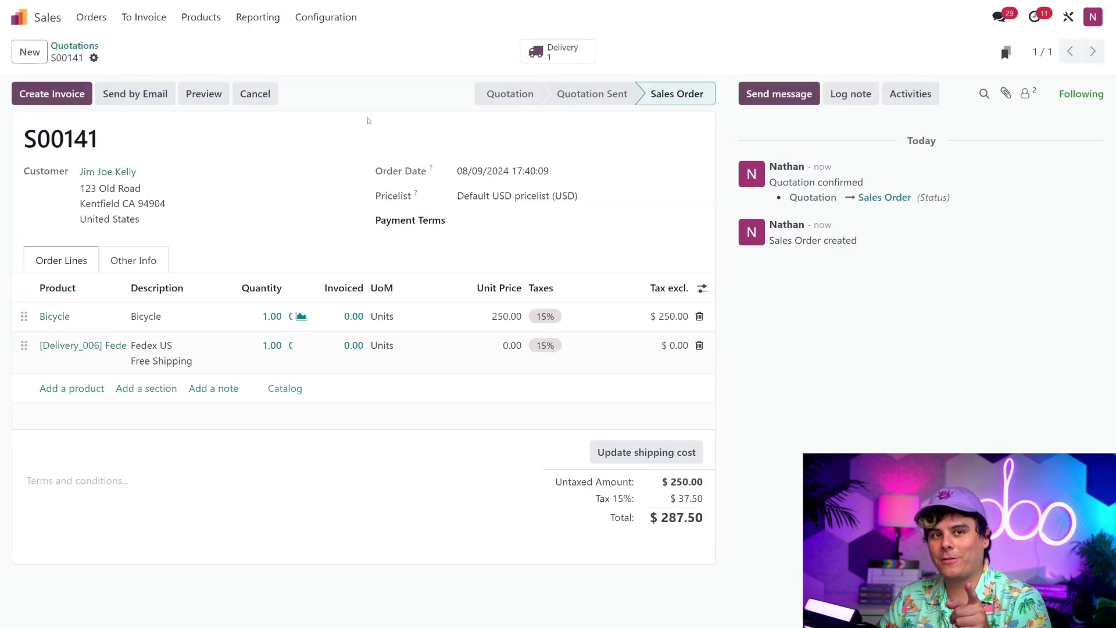
{"action": "left_click", "coordinate": [571, 58]}
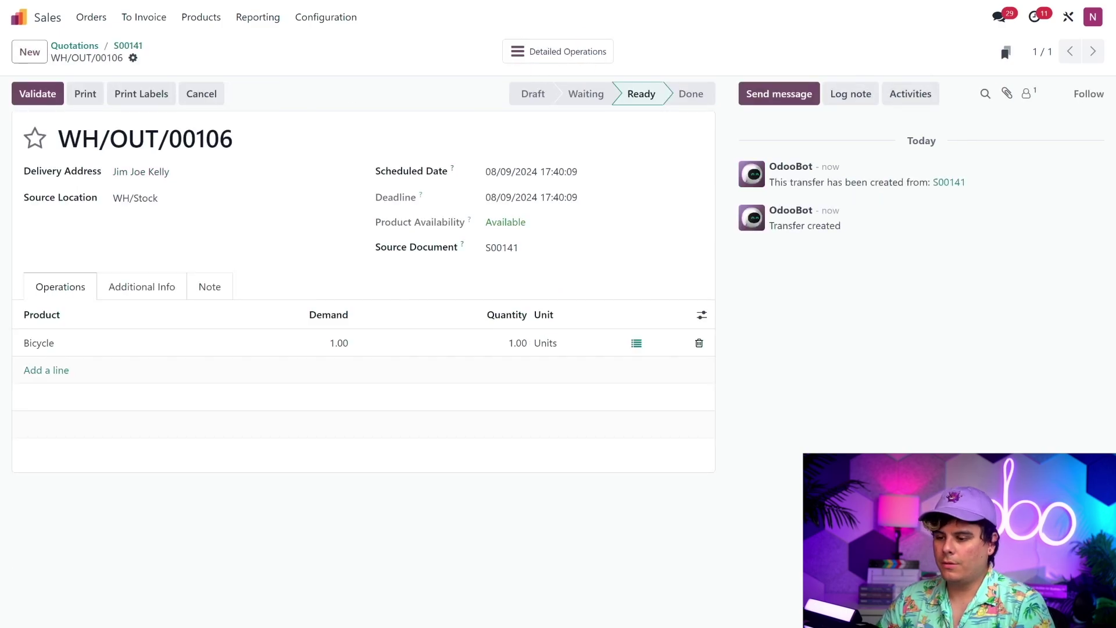
{"action": "left_click", "coordinate": [37, 100]}
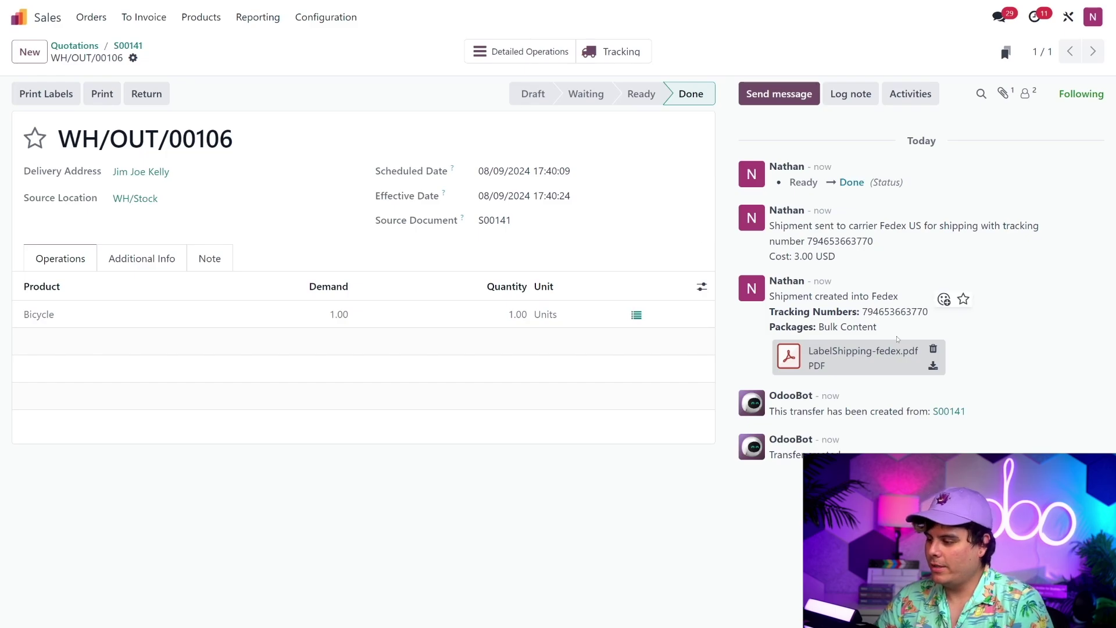
Preview the LabelShipping-fedex.pdf FedEx Priority Overnight test label from the chatter
{"action": "left_click", "coordinate": [894, 355]}
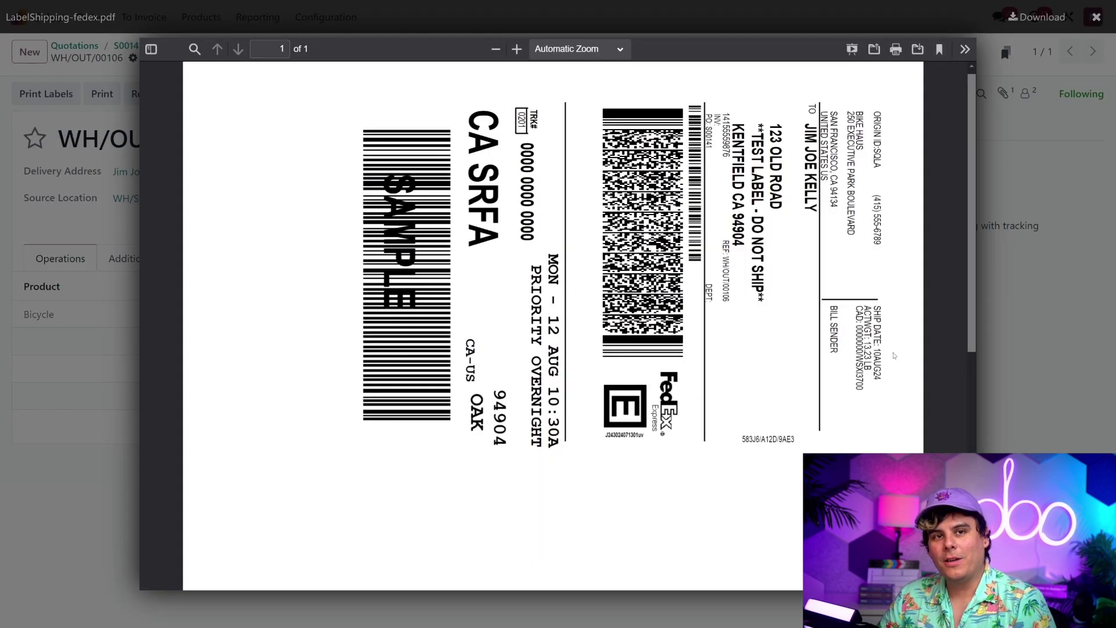